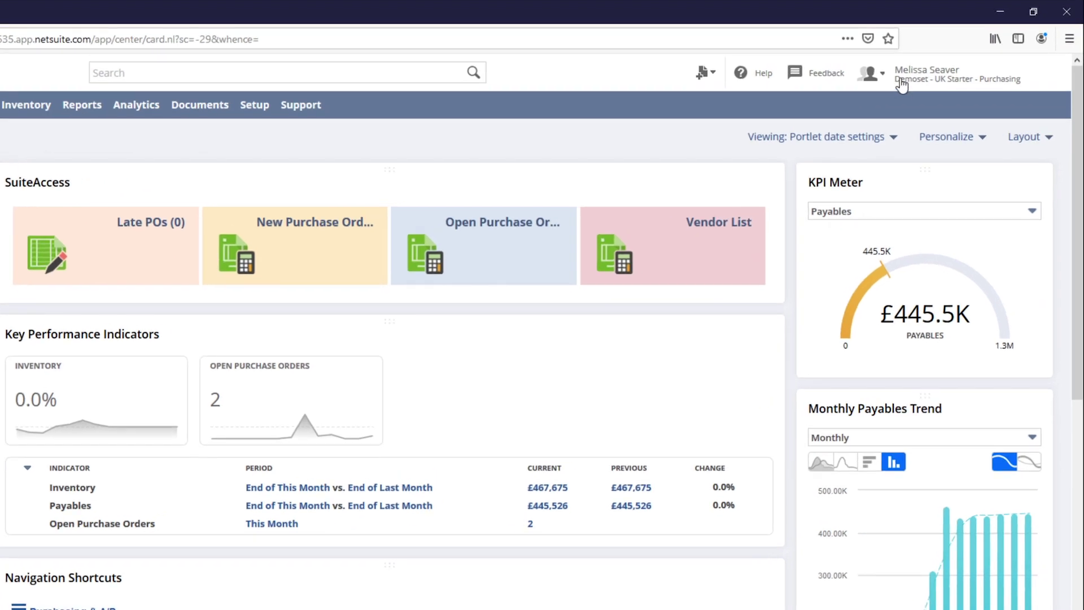
From Items to Order, select the iPad Pro row and submit a purchase order to Crystal Paper Inc
mouse_move(901, 85)
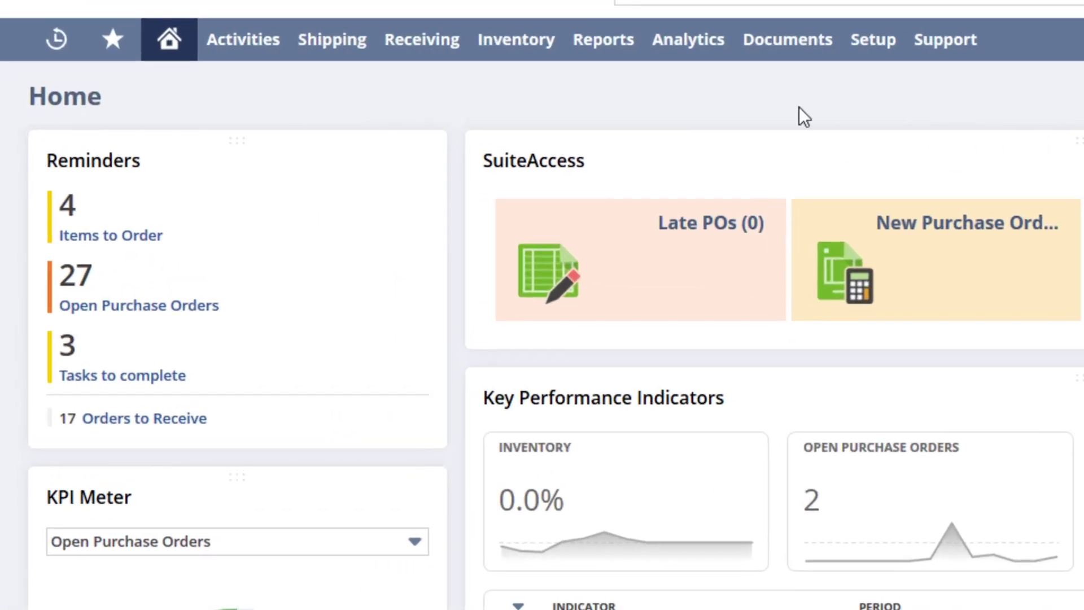
left_click(123, 238)
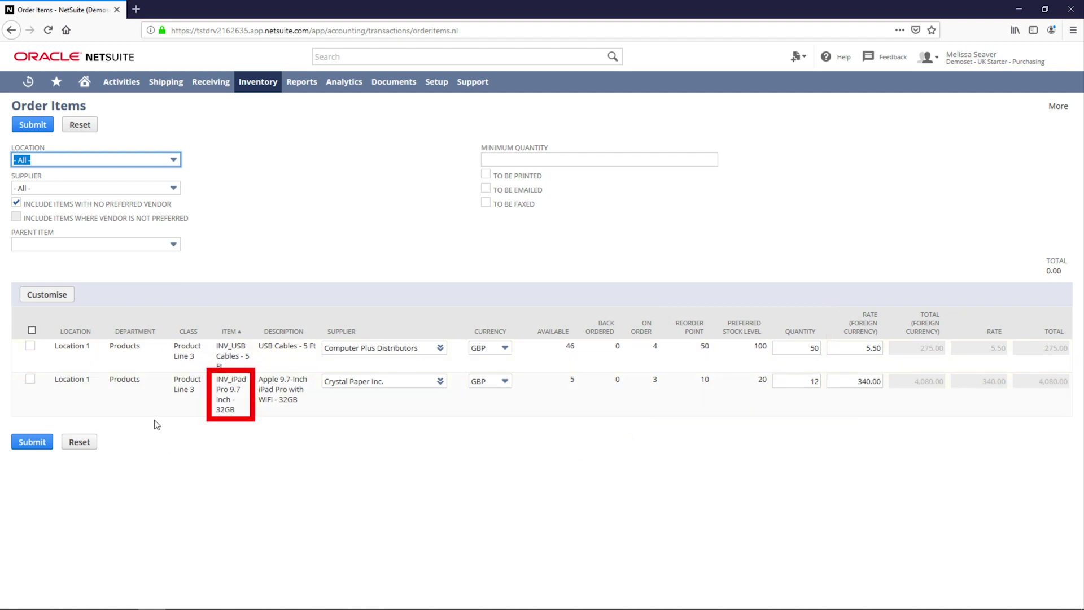
left_click(31, 379)
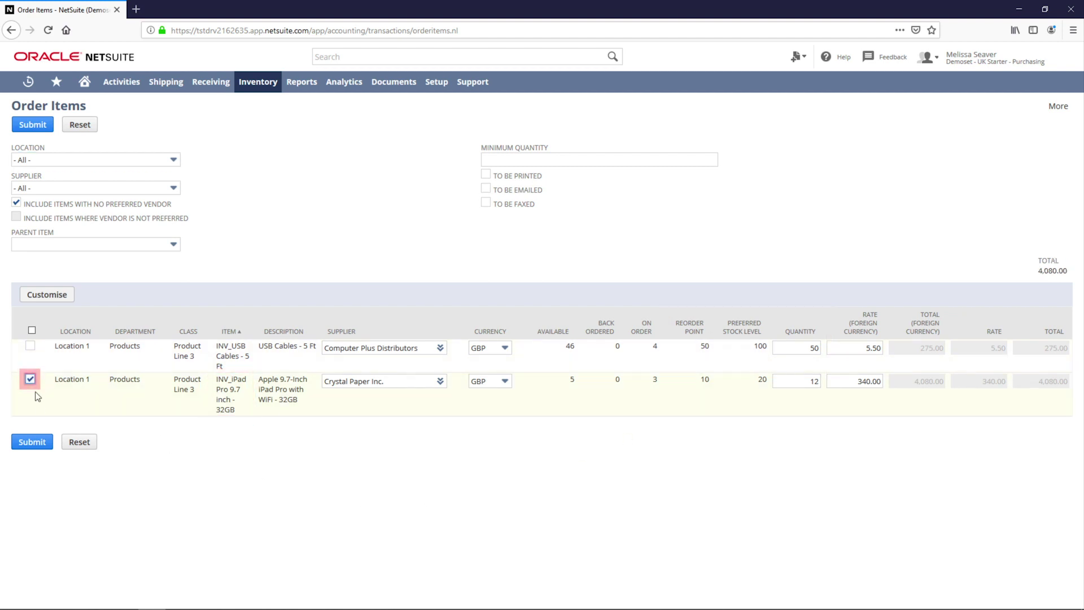
left_click(33, 452)
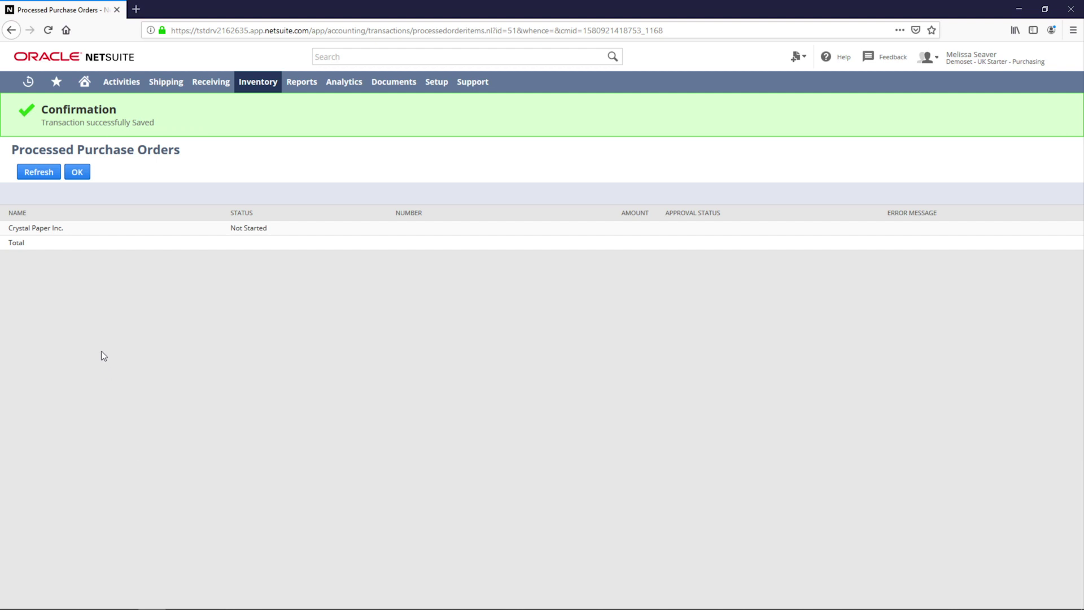
Refresh the Processed Purchase Orders status and open purchase order PO153
left_click(43, 174)
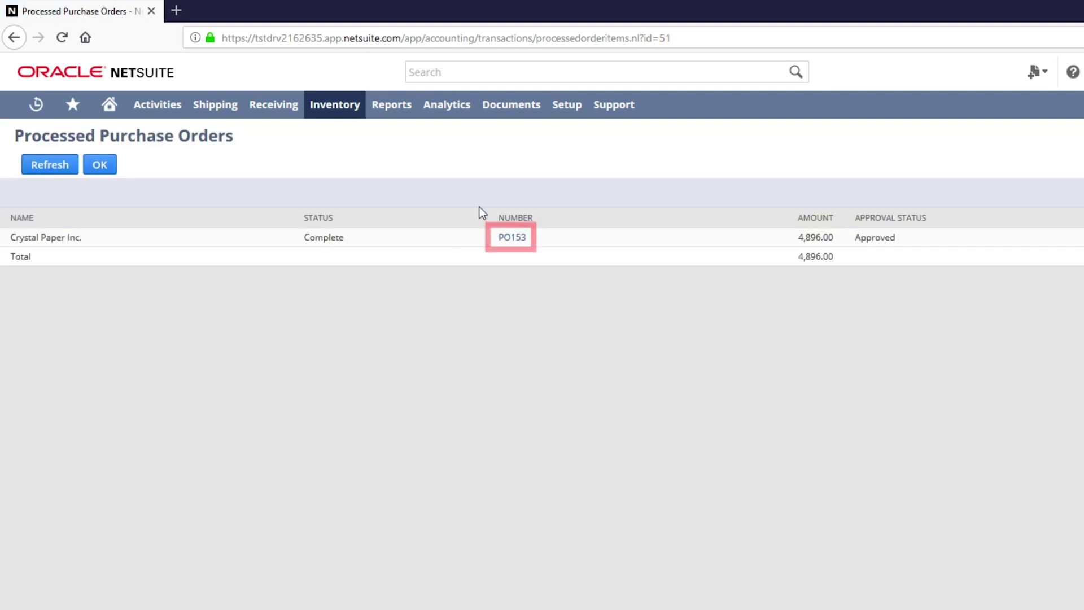
left_click(512, 237)
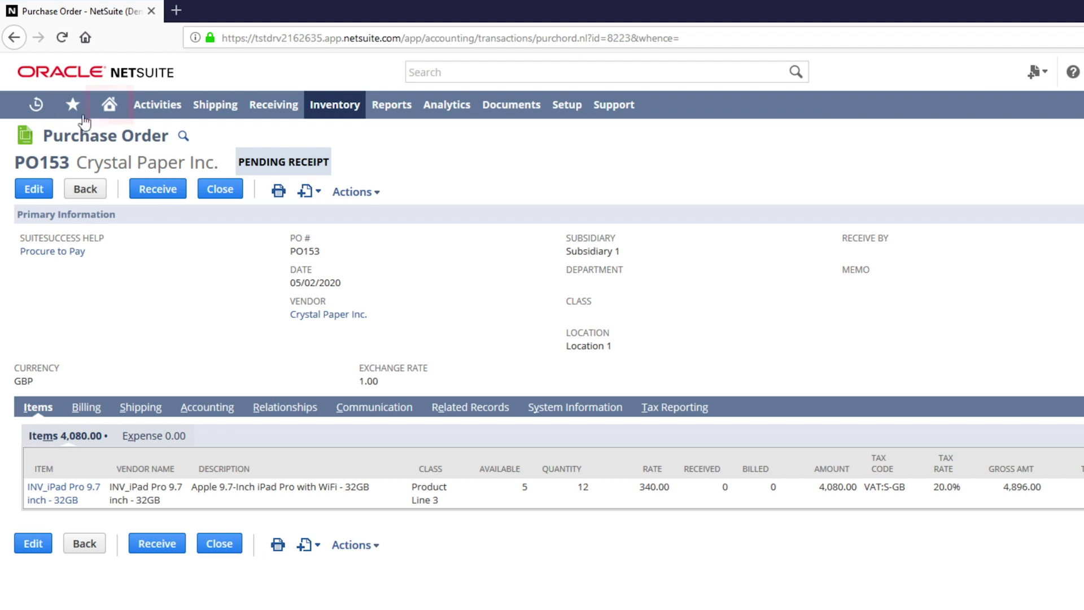
Open Orders to Receive from the Home dashboard and scroll down to PO153
left_click(103, 112)
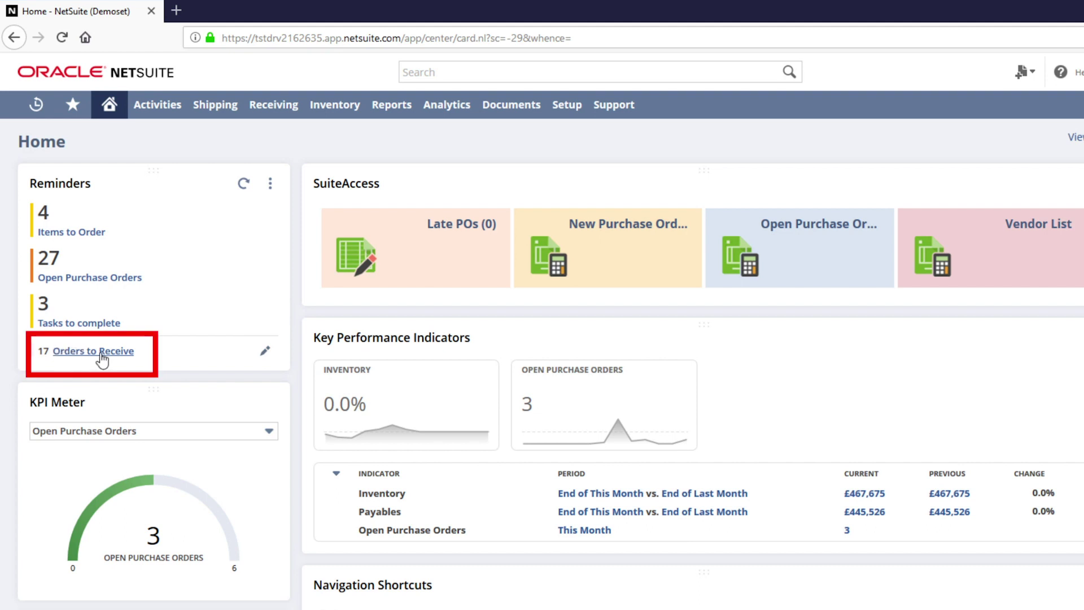
left_click(102, 354)
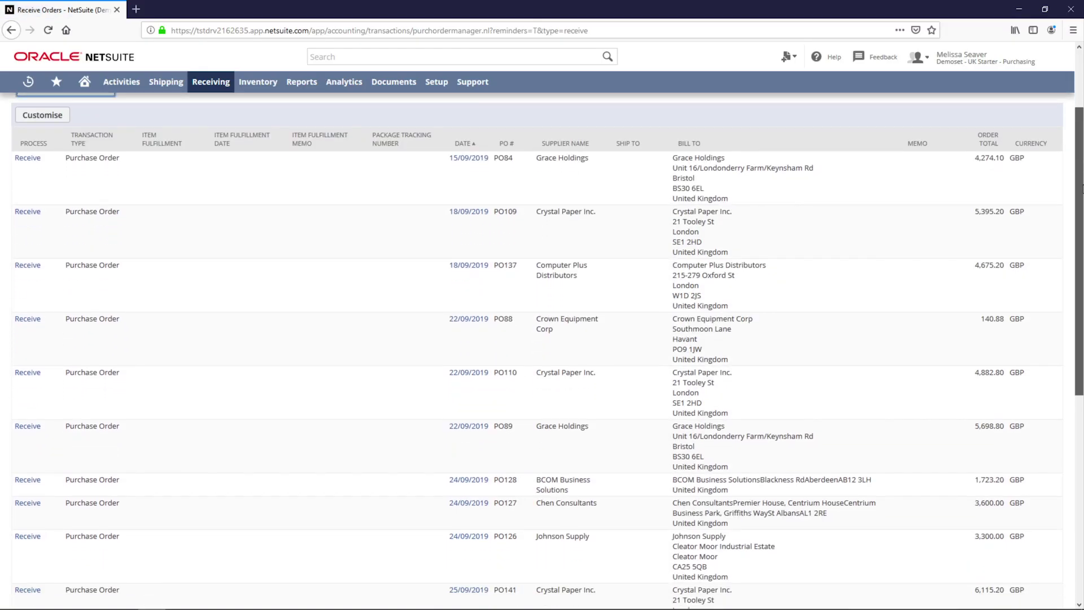
left_click_drag(1080, 172, 1078, 415)
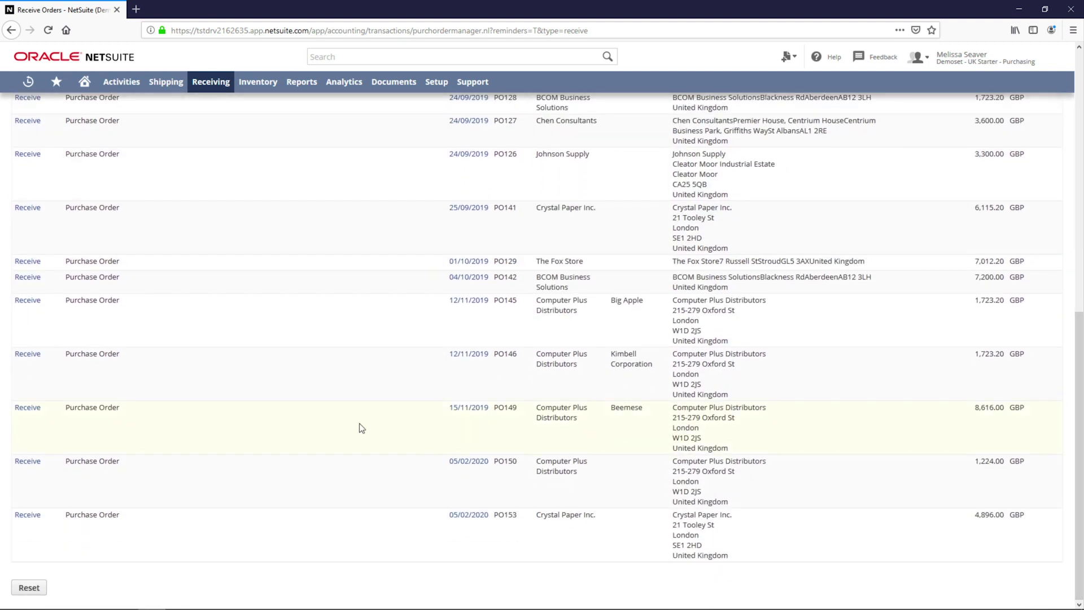
Receive all 12 iPad Pro units on PO153 and save the item receipt
left_click(27, 515)
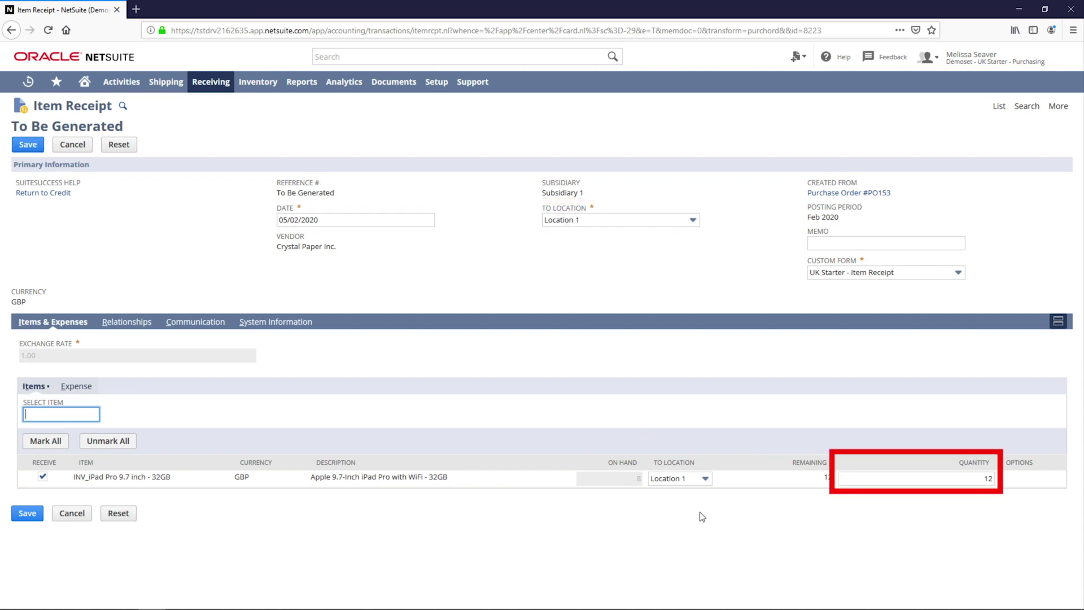
left_click(951, 480)
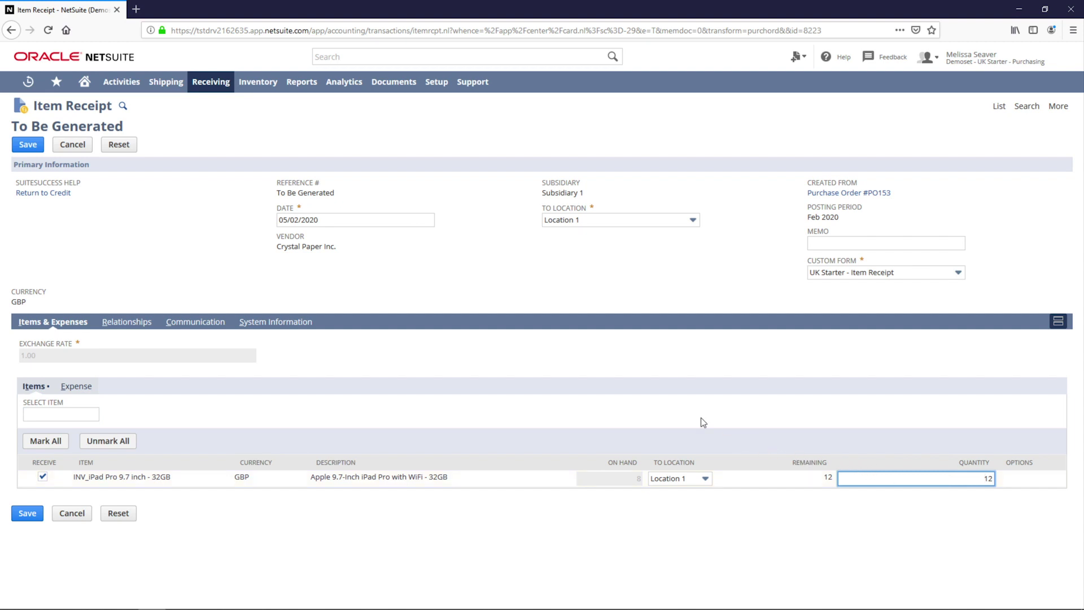
left_click(28, 145)
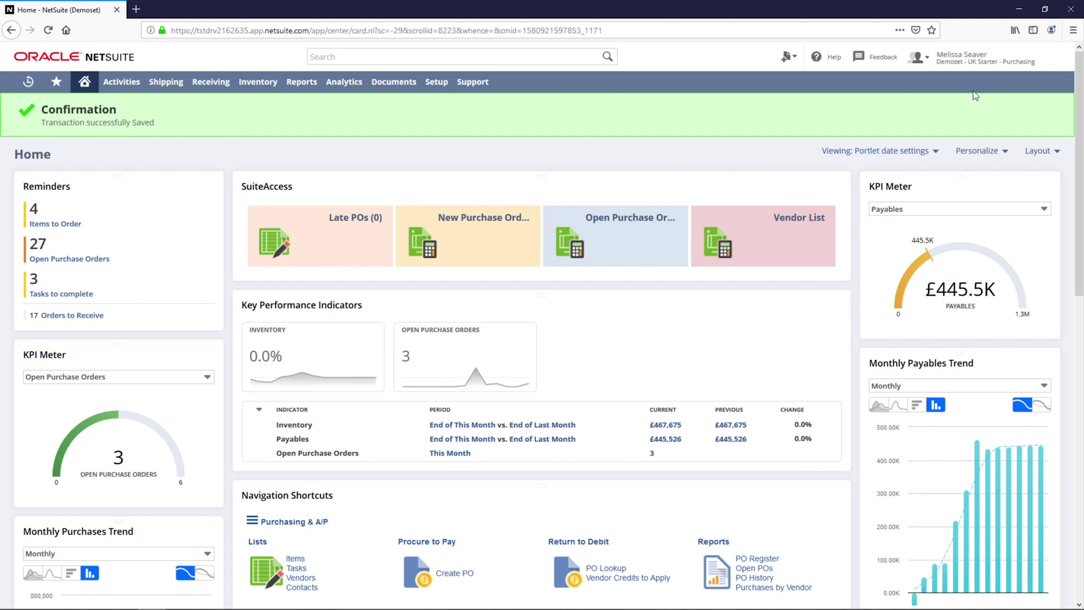
Switch to the Demoset - UK Starter - Finance role and scroll through its dashboard reminders
mouse_move(971, 58)
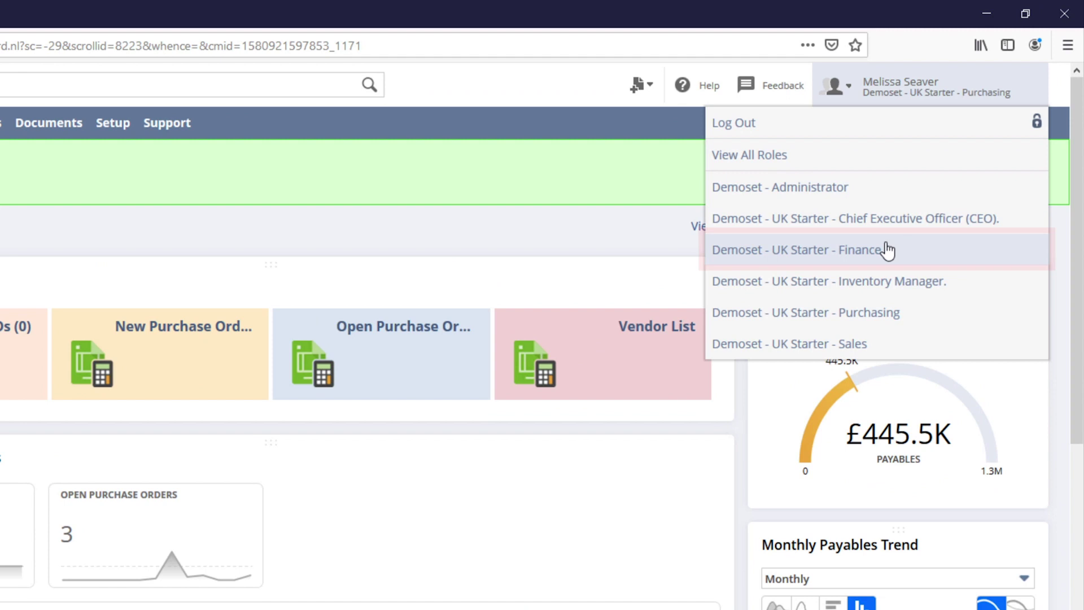
left_click(888, 250)
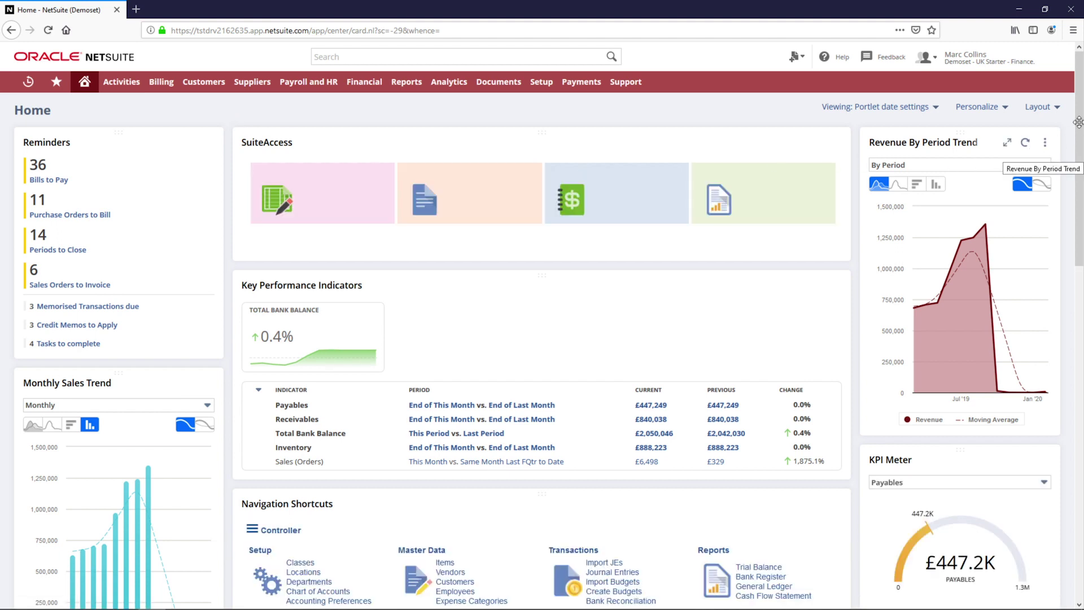
left_click_drag(1078, 122, 1081, 195)
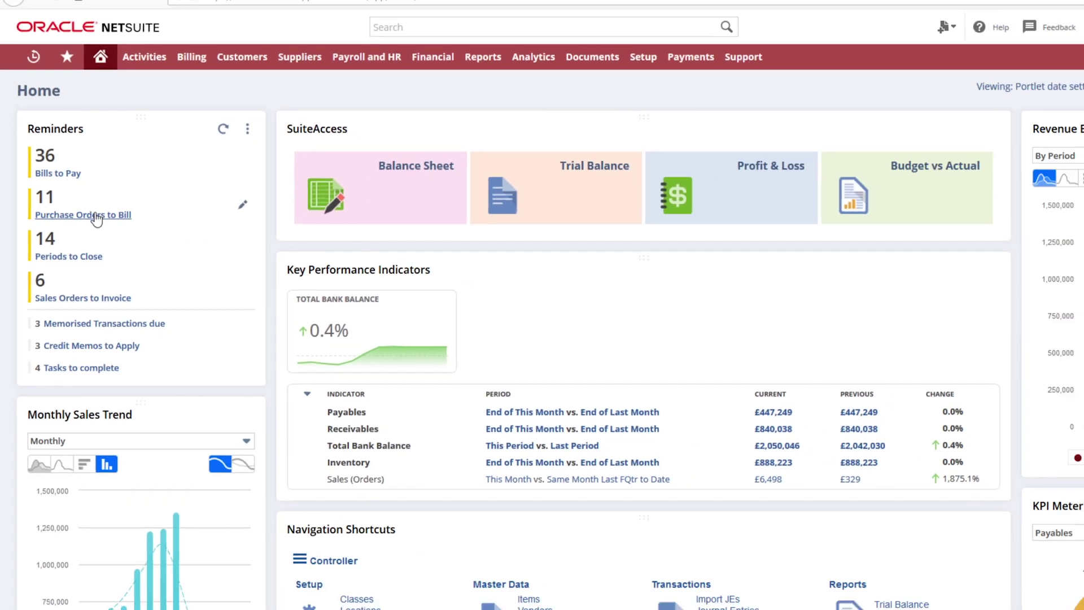
Mark PO153 in Purchase Orders to Bill, then save the resulting 4,896.00 GBP supplier bill
left_click(97, 217)
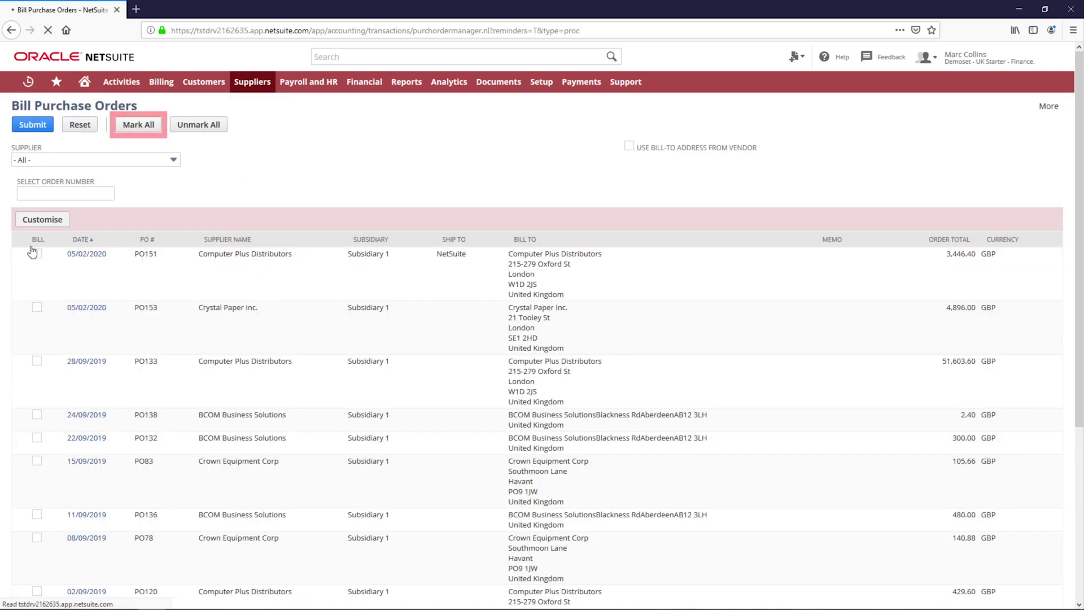
scroll(767, 281, "down", 3)
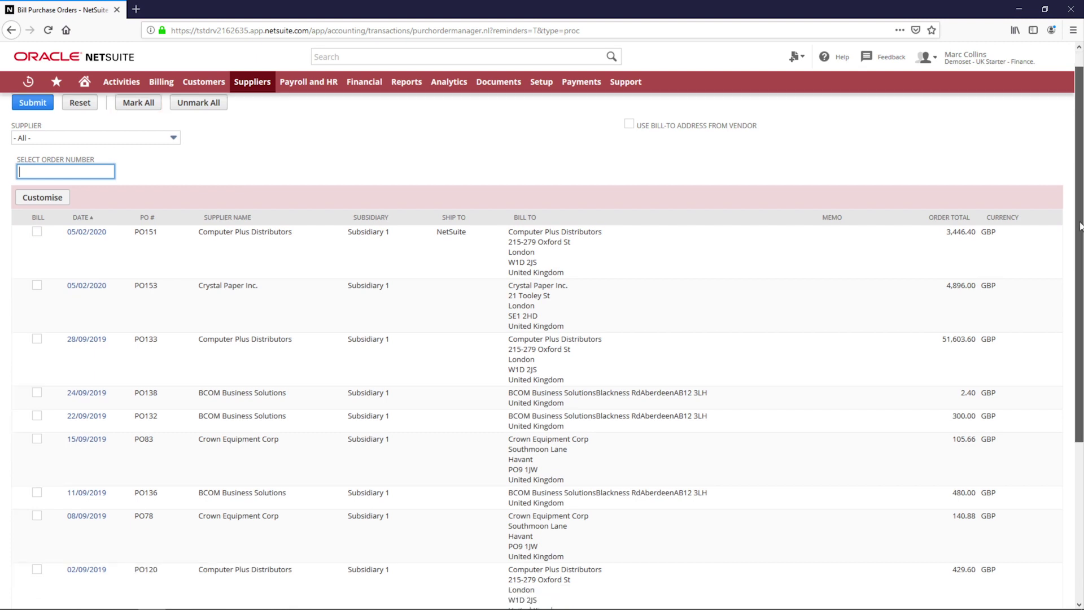
left_click(37, 164)
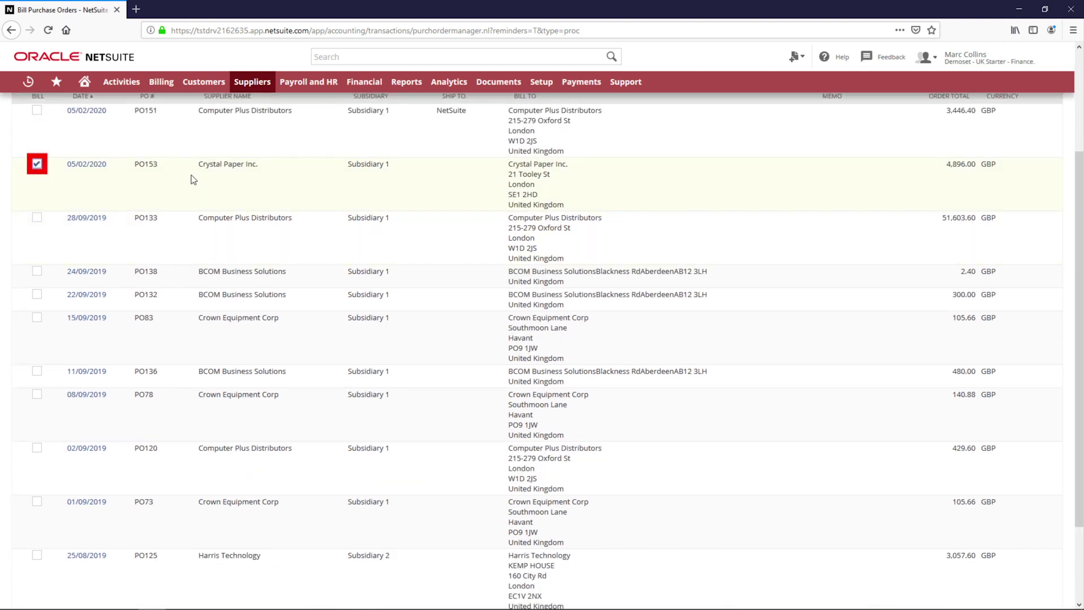
scroll(193, 177, "up", 3)
left_click(32, 125)
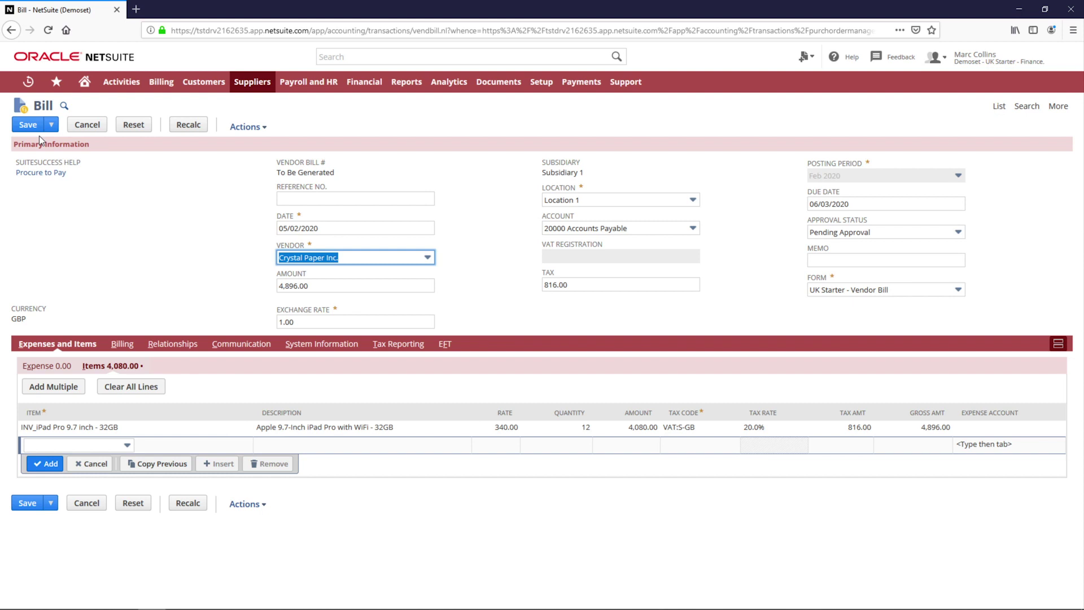
left_click(30, 124)
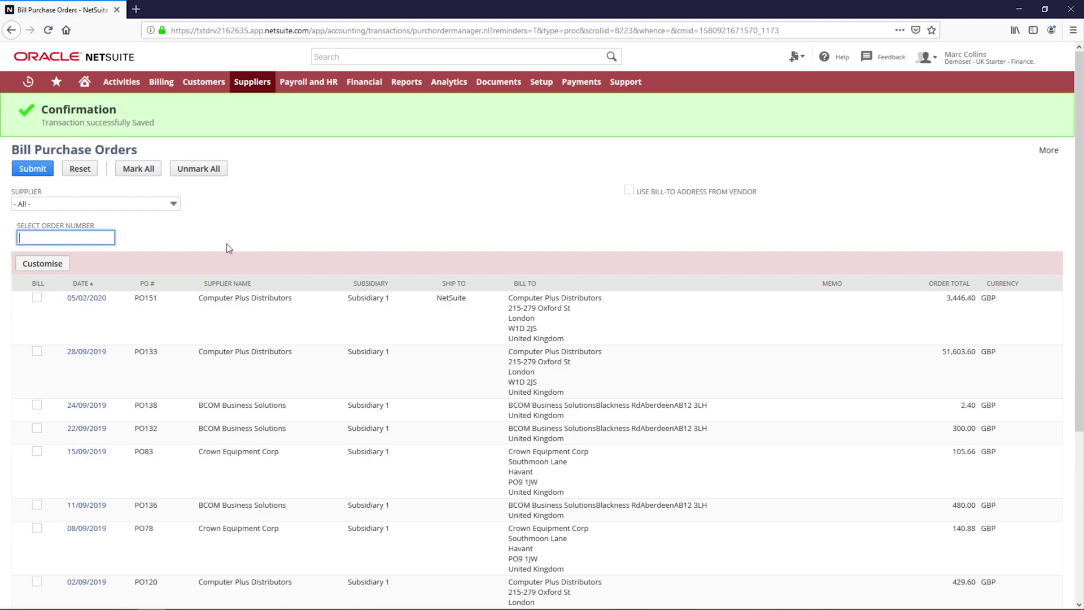
Drill from the A/P Aging Summary into Crystal Paper's current balance to open its 4,896.00 bill
left_click(84, 83)
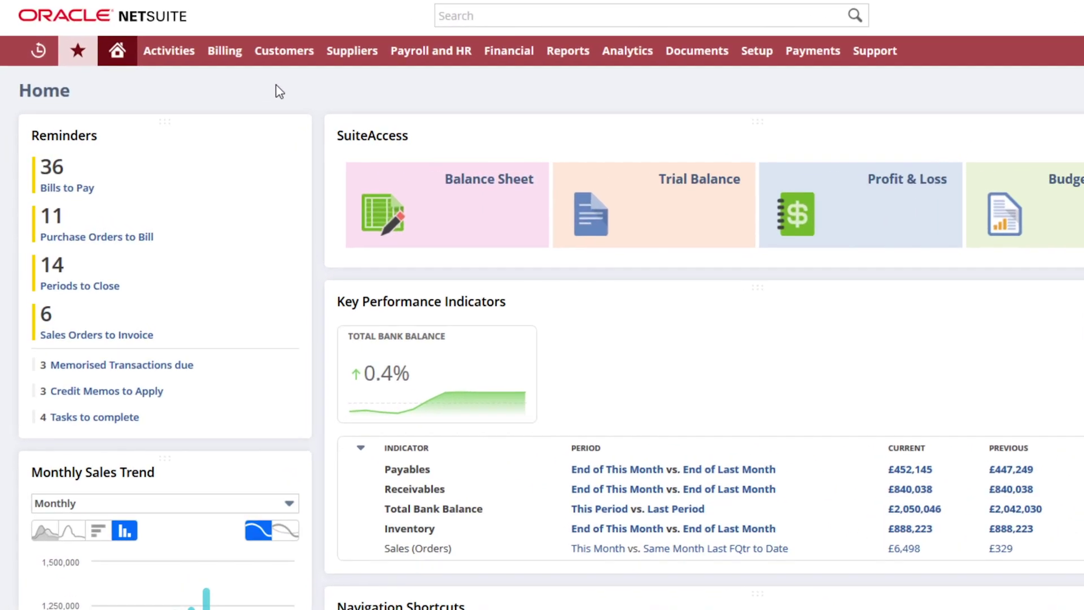
mouse_move(78, 52)
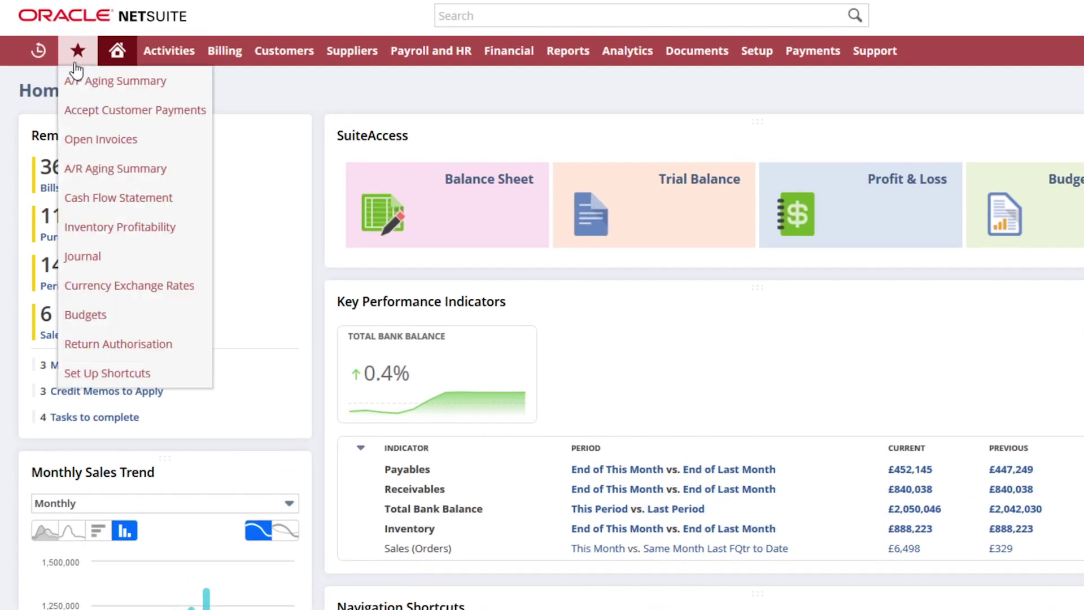
left_click(124, 94)
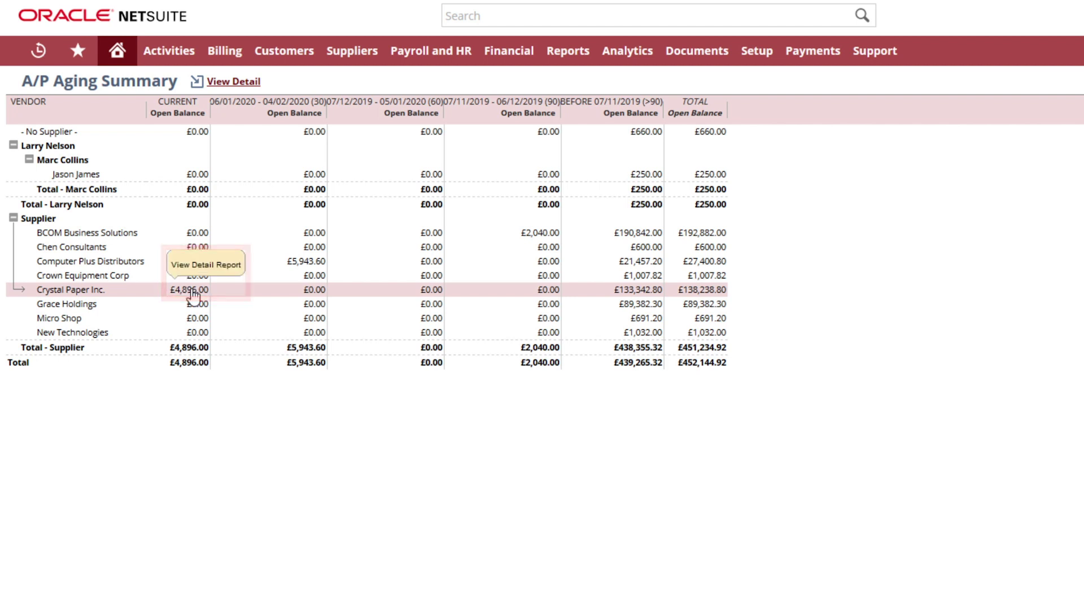
left_click(192, 291)
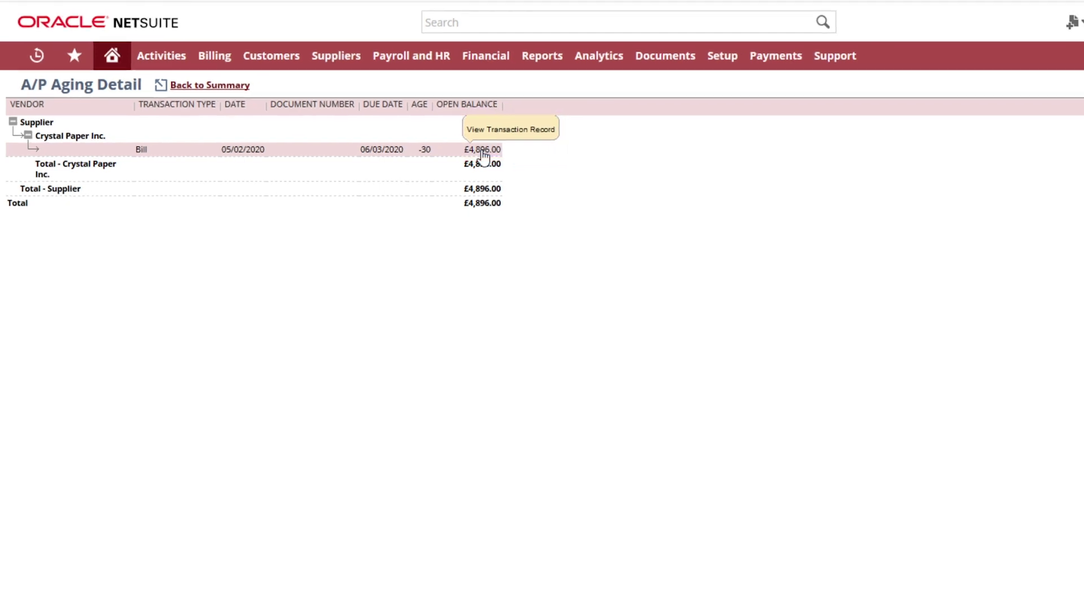
left_click(506, 150)
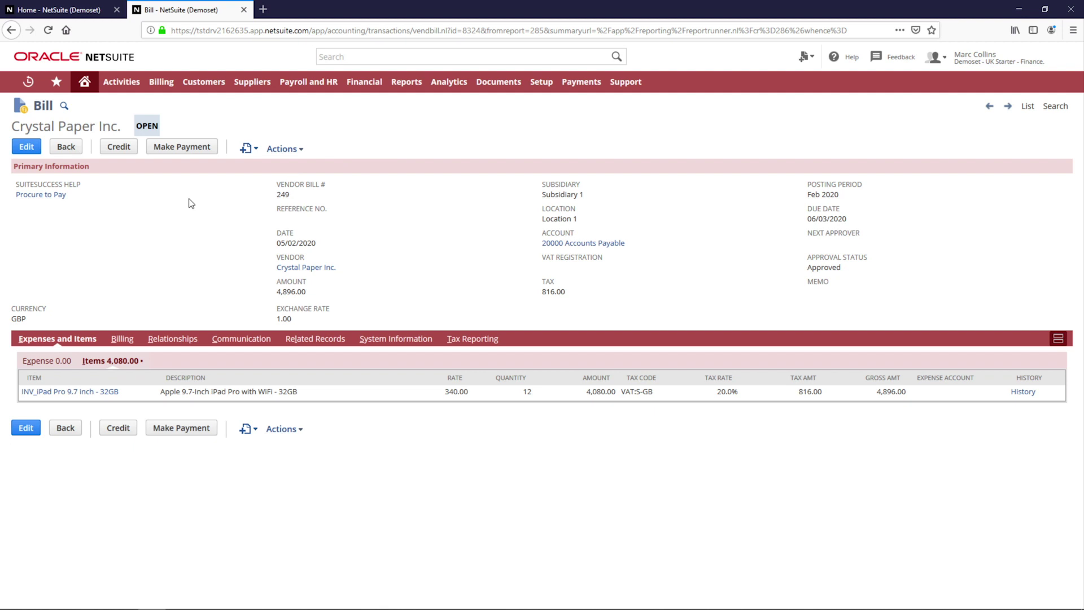
Pay the 4,896.00 bill with Location 1, then open the Crystal Paper Inc. supplier record
left_click(181, 147)
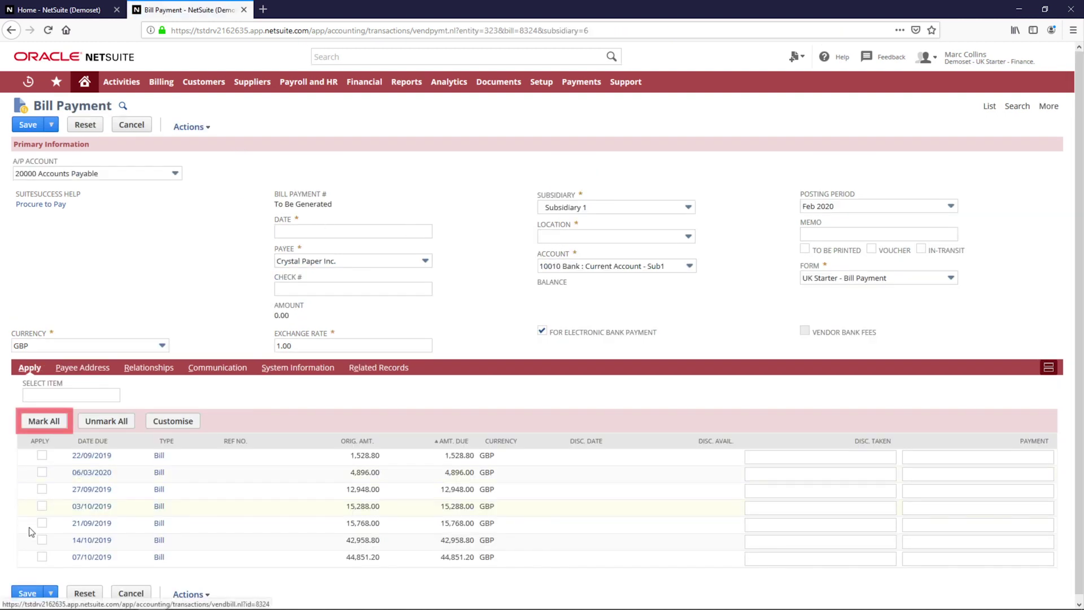
left_click(625, 237)
left_click(615, 268)
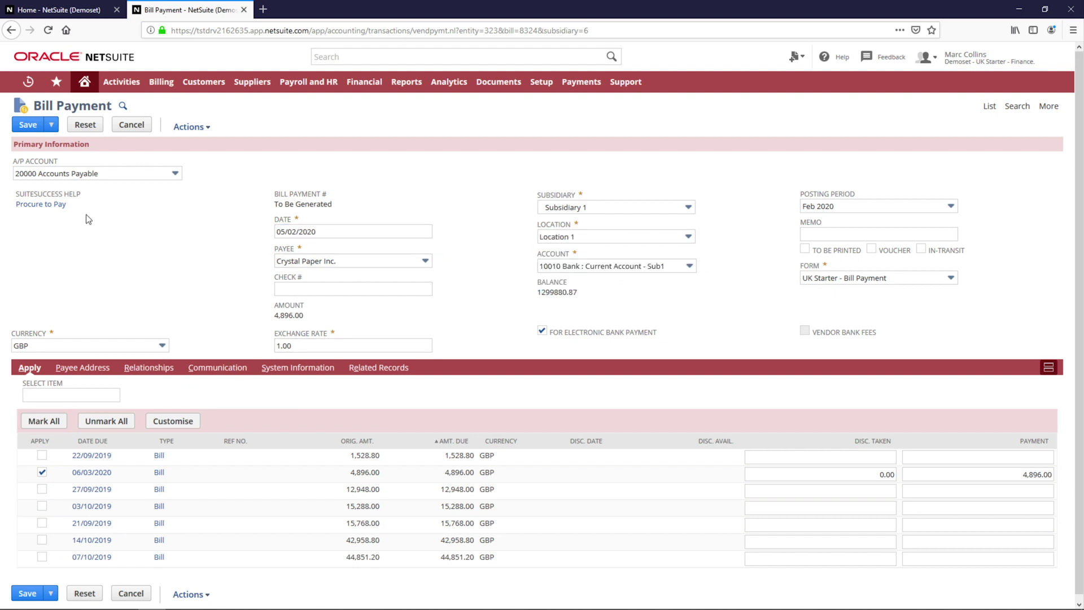
left_click(29, 126)
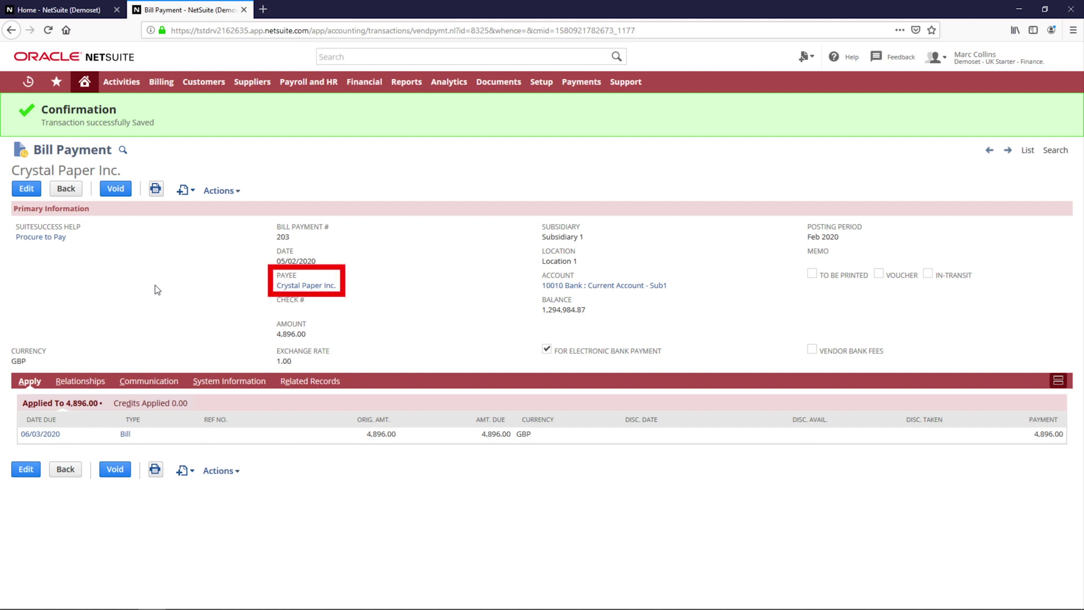
left_click(307, 286)
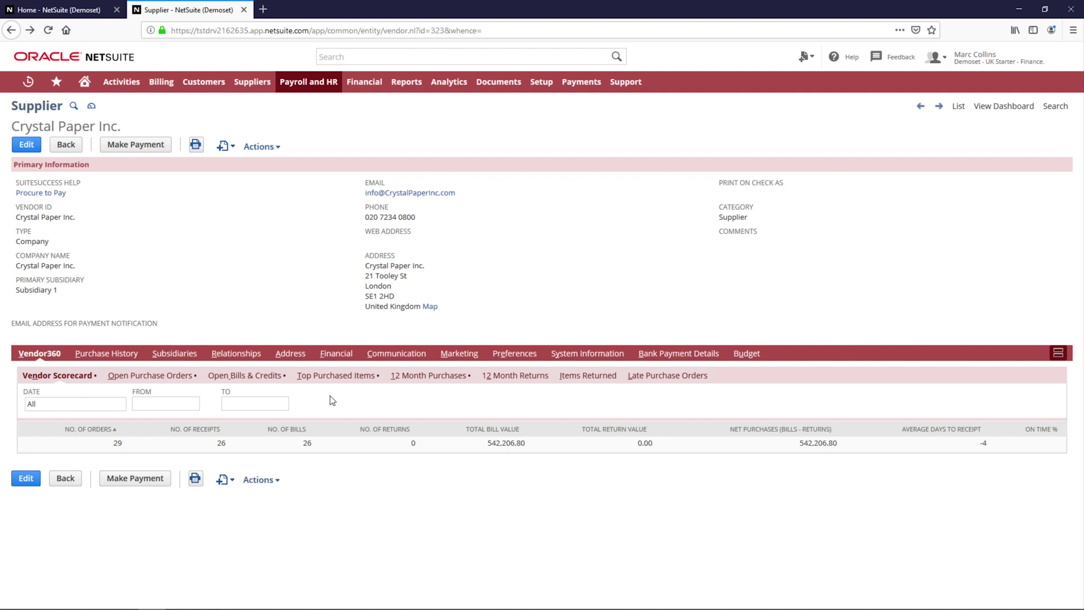
View Crystal Paper's open POs, open bills & credits, top items, 12-month returns, and late POs
left_click(180, 380)
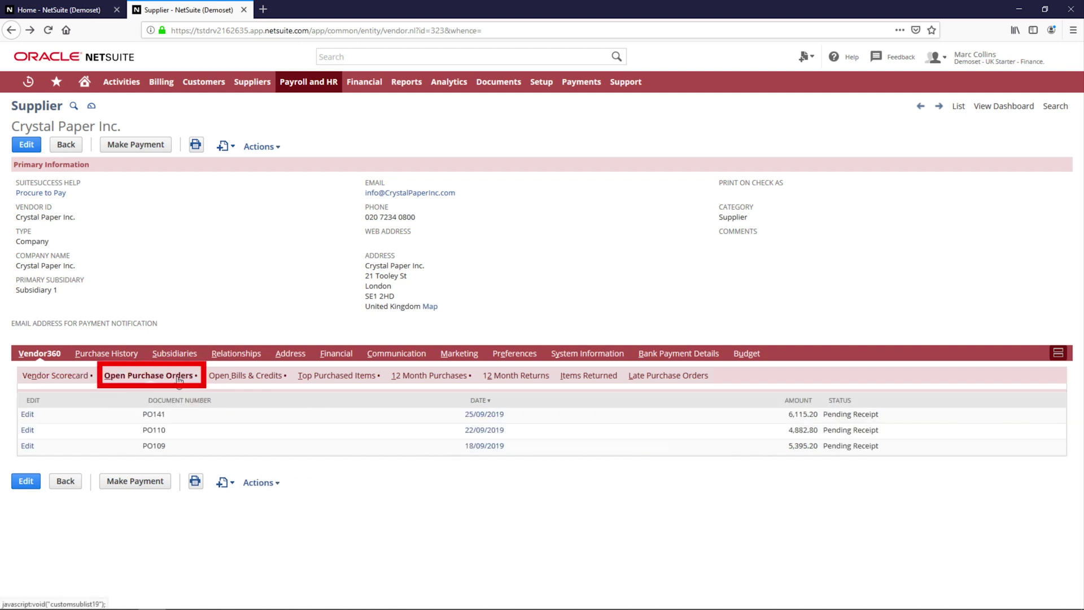
left_click(245, 377)
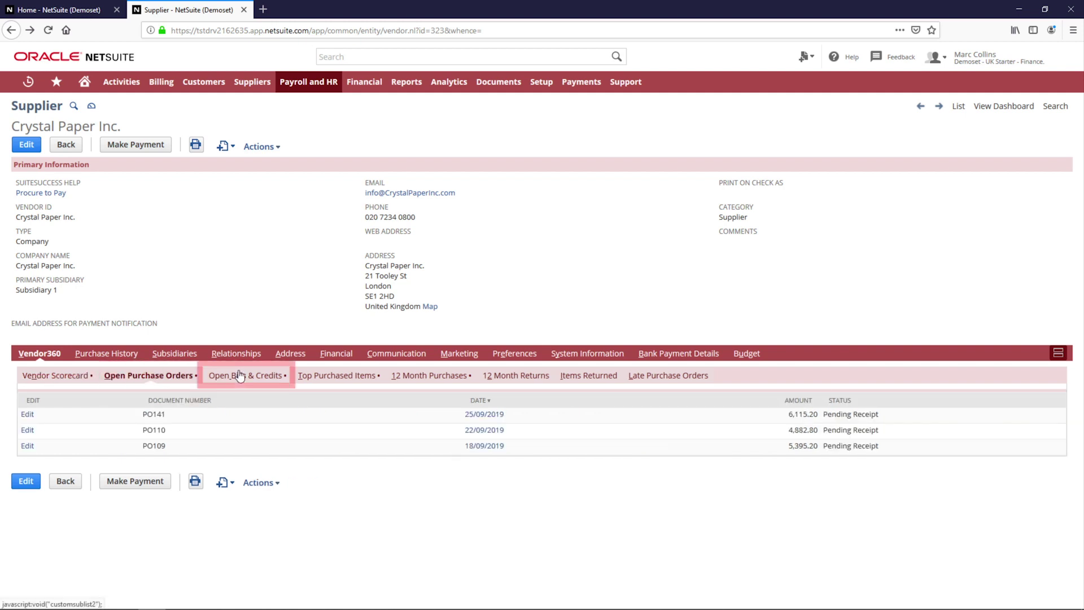
left_click(320, 378)
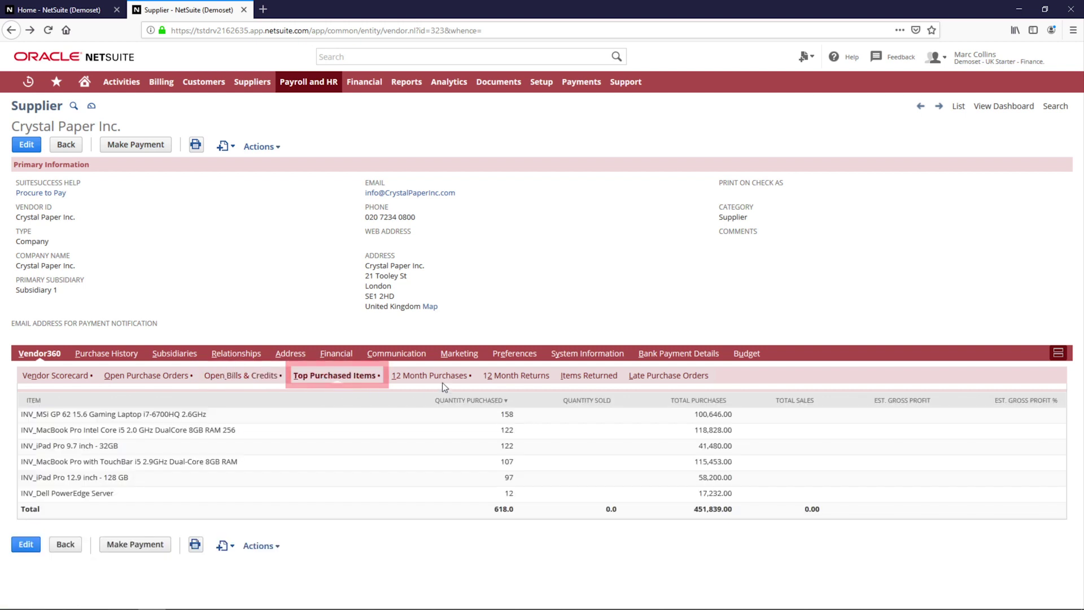
left_click(499, 377)
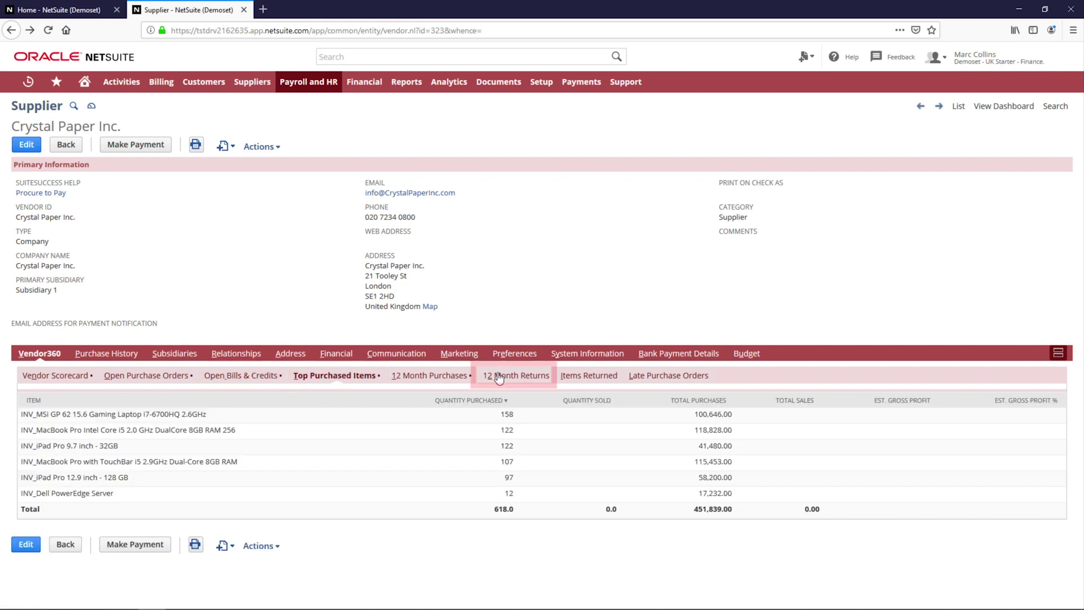
left_click(647, 376)
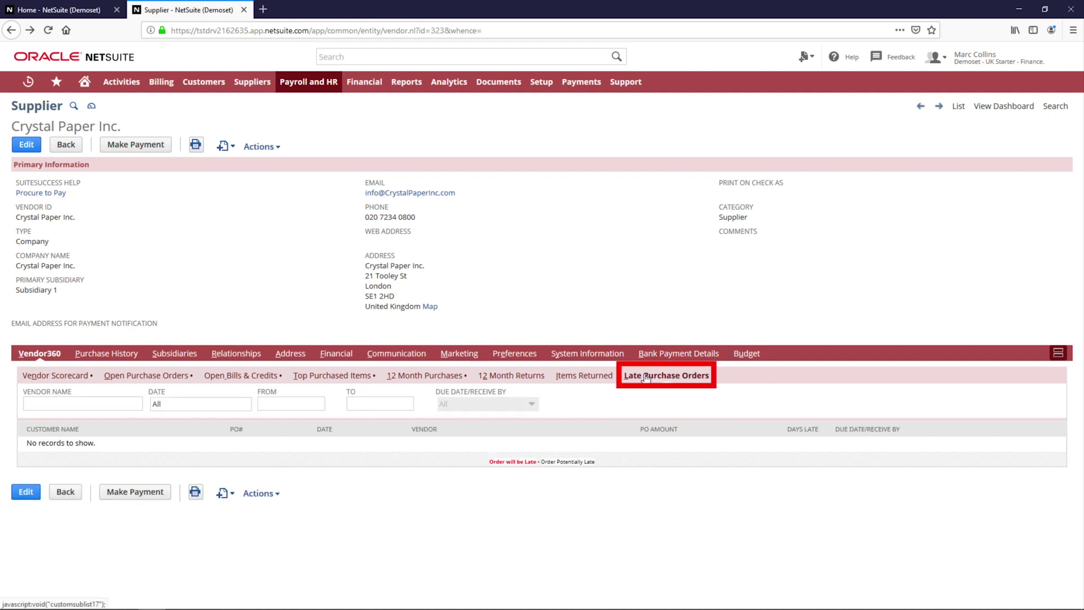